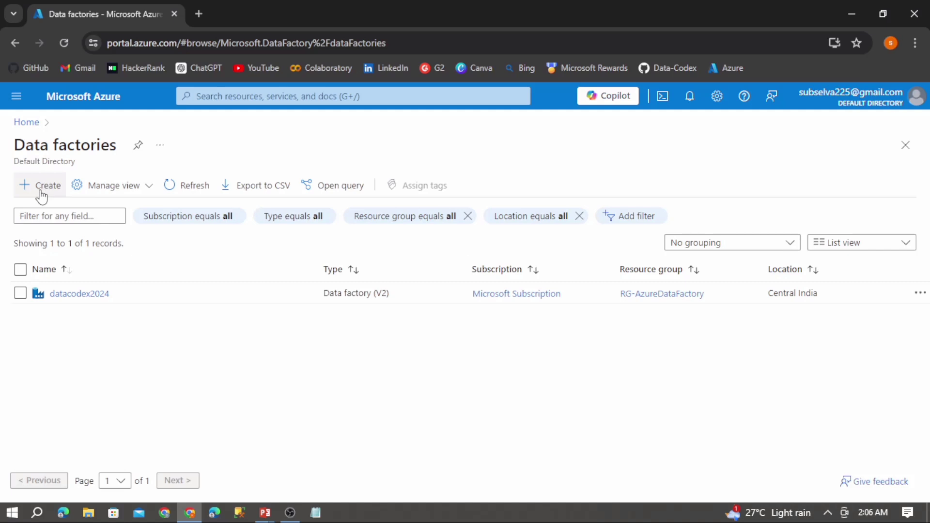
- Start creating a new data factory and choose the RG-AzureDataFactory resource group
{"action": "left_click", "coordinate": [42, 194]}
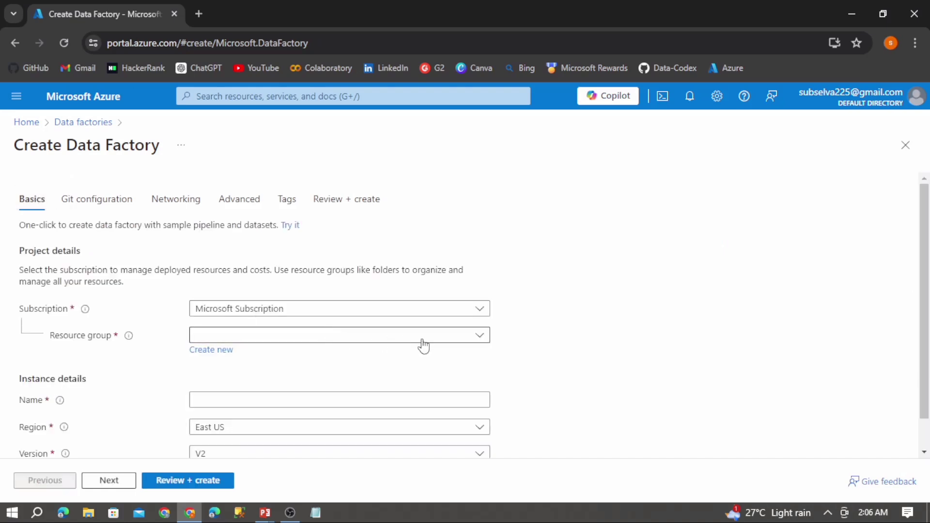
{"action": "left_click", "coordinate": [459, 342]}
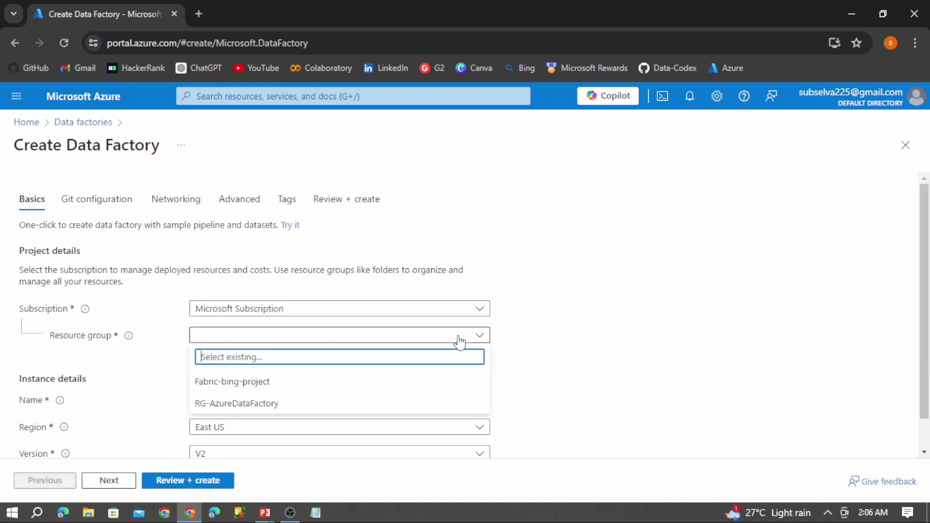
{"action": "left_click", "coordinate": [265, 409]}
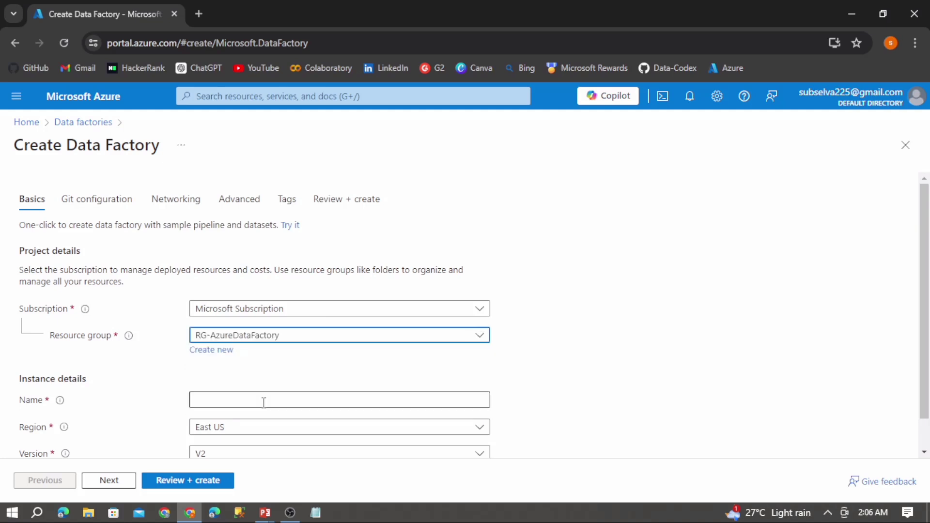
- Name the data factory shared-adf-test
{"action": "left_click", "coordinate": [272, 404]}
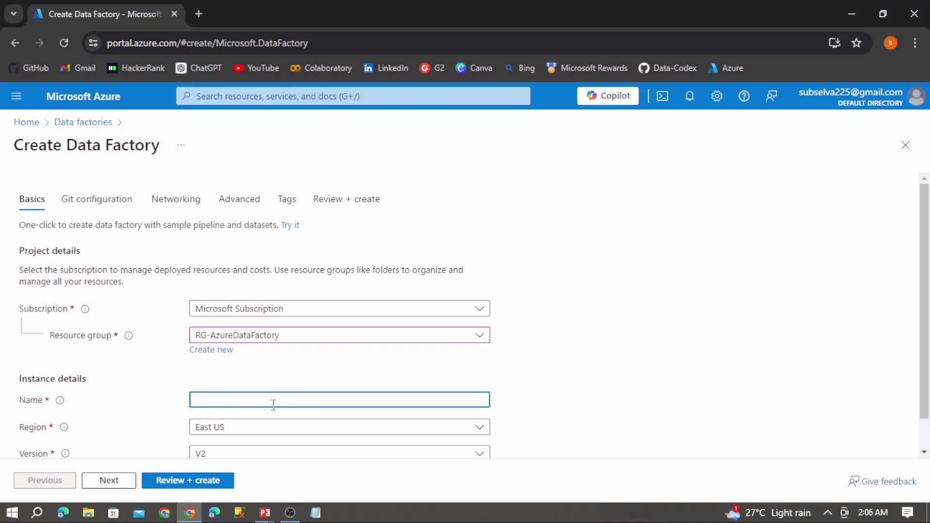
{"action": "type", "text": "shared-adf-test"}
{"action": "left_click", "coordinate": [609, 387]}
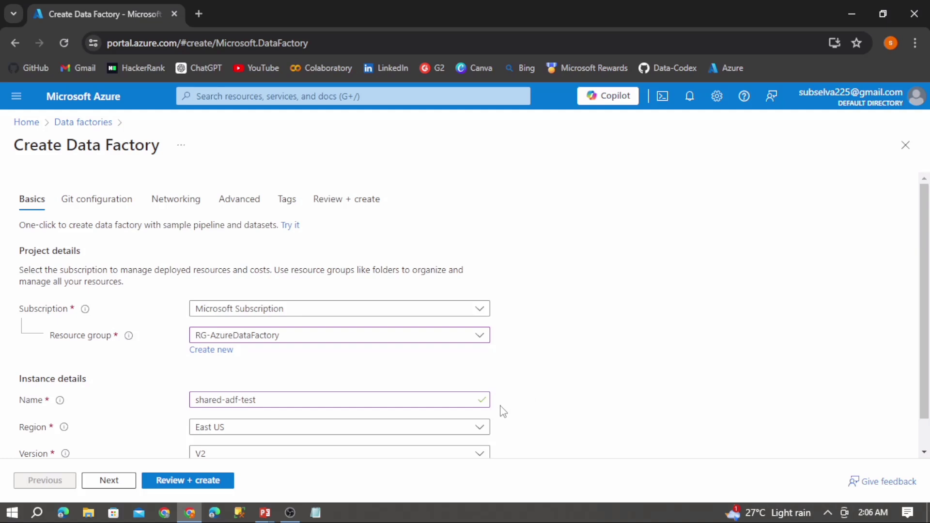
- Set the data factory's region to Central India
{"action": "left_click", "coordinate": [482, 430]}
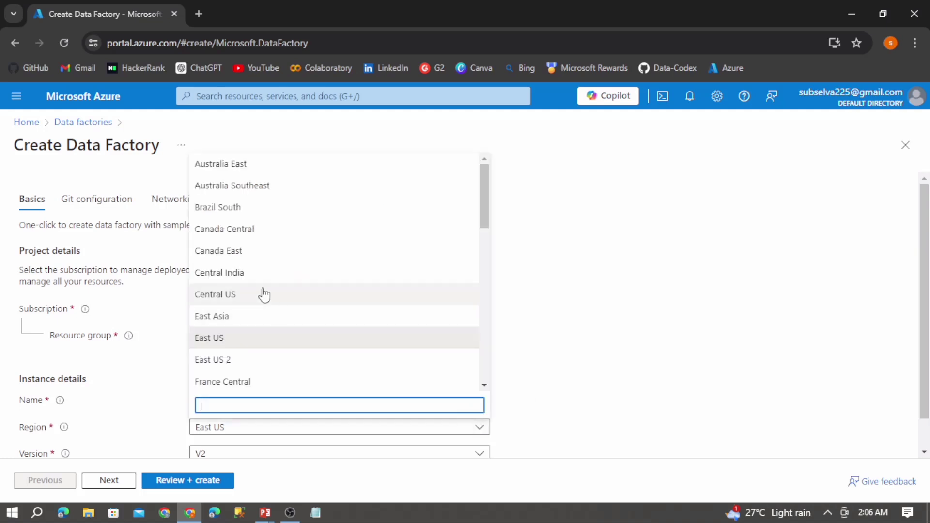
{"action": "left_click", "coordinate": [250, 276]}
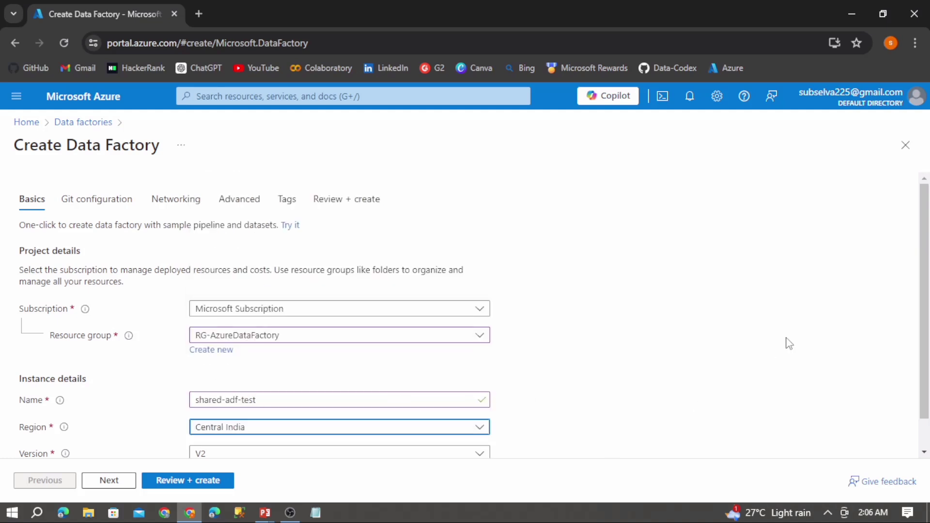
{"action": "scroll", "coordinate": [926, 261], "scroll_direction": "down", "scroll_amount": 1}
{"action": "scroll", "coordinate": [927, 268], "scroll_direction": "up", "scroll_amount": 1}
- Keep the default settings on the remaining tabs and create the data factory
{"action": "left_click", "coordinate": [108, 481]}
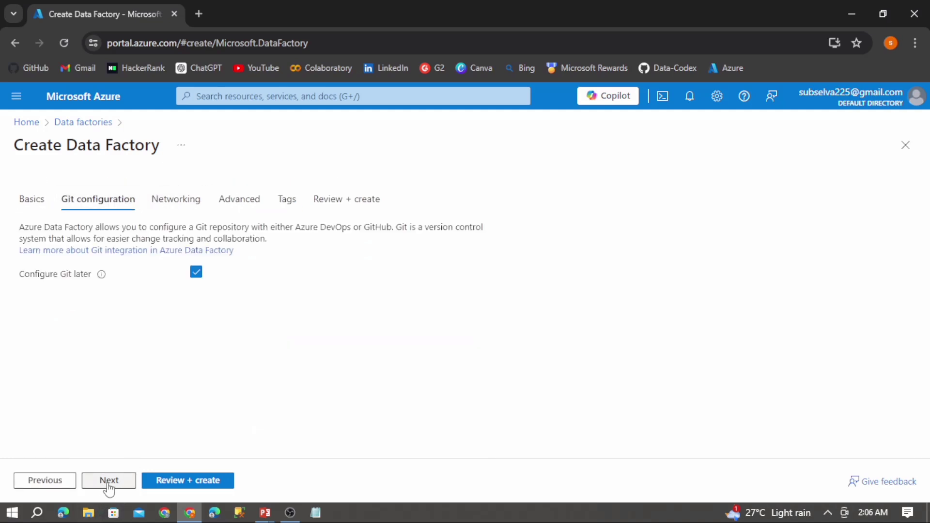
{"action": "left_click", "coordinate": [108, 481]}
{"action": "left_click", "coordinate": [108, 484]}
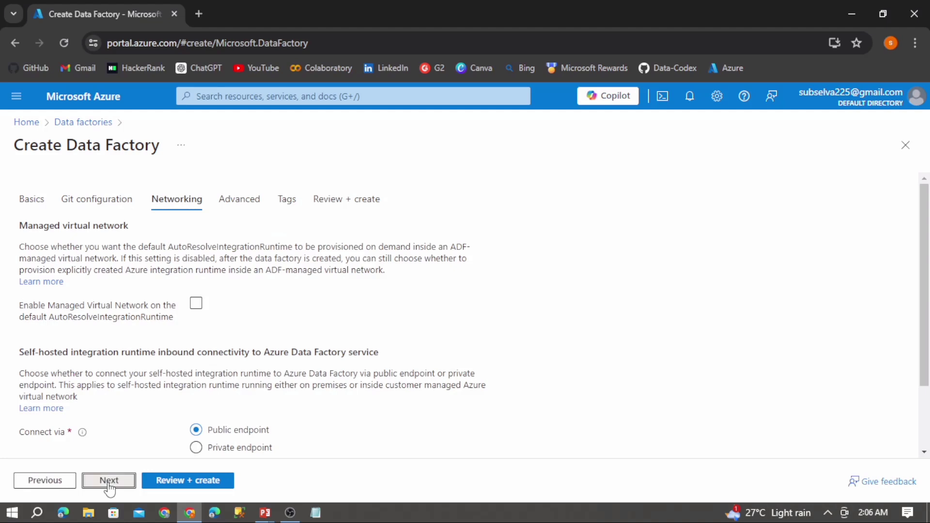
{"action": "left_click", "coordinate": [108, 482]}
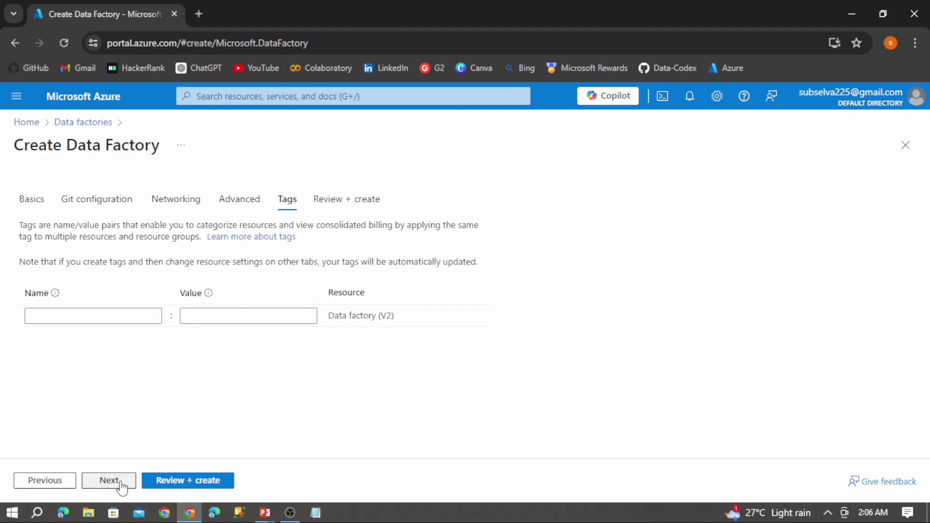
{"action": "left_click", "coordinate": [118, 485]}
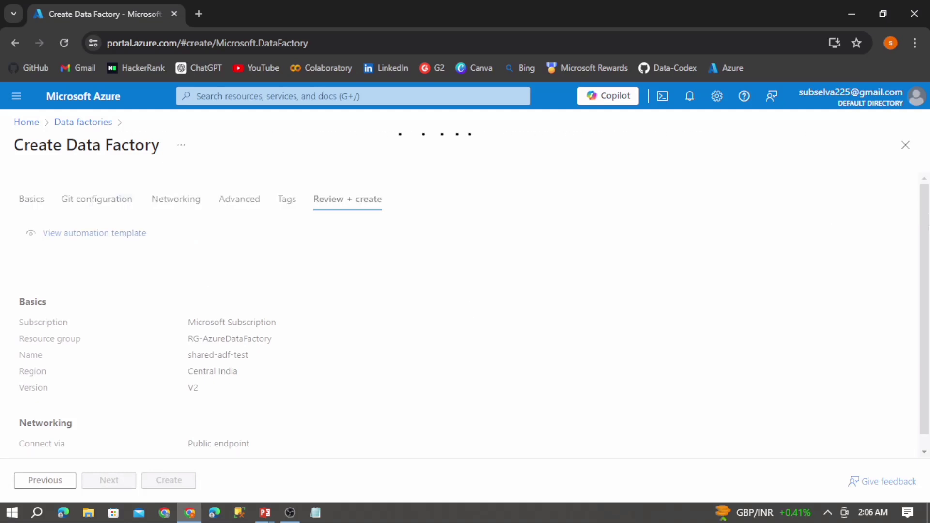
{"action": "left_click_drag", "start_coordinate": [927, 219], "coordinate": [924, 299]}
{"action": "scroll", "coordinate": [533, 387], "scroll_direction": "up", "scroll_amount": 2}
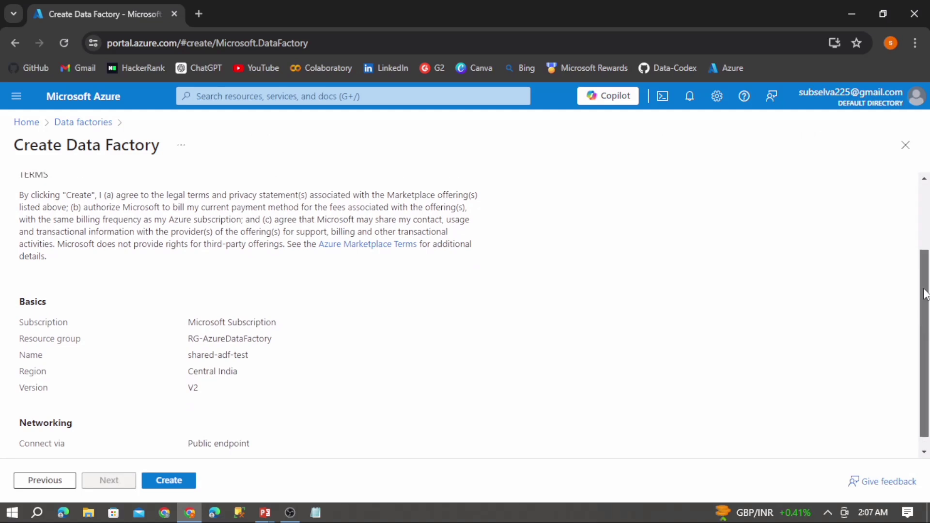
{"action": "left_click", "coordinate": [168, 485]}
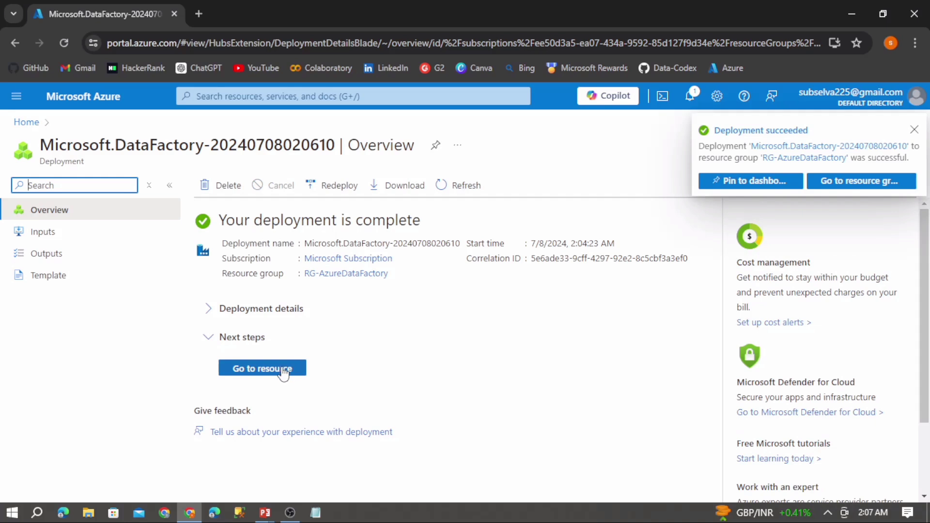
- Open the new shared-adf-test factory in Data Factory Studio and review its integration runtimes
{"action": "left_click", "coordinate": [262, 368]}
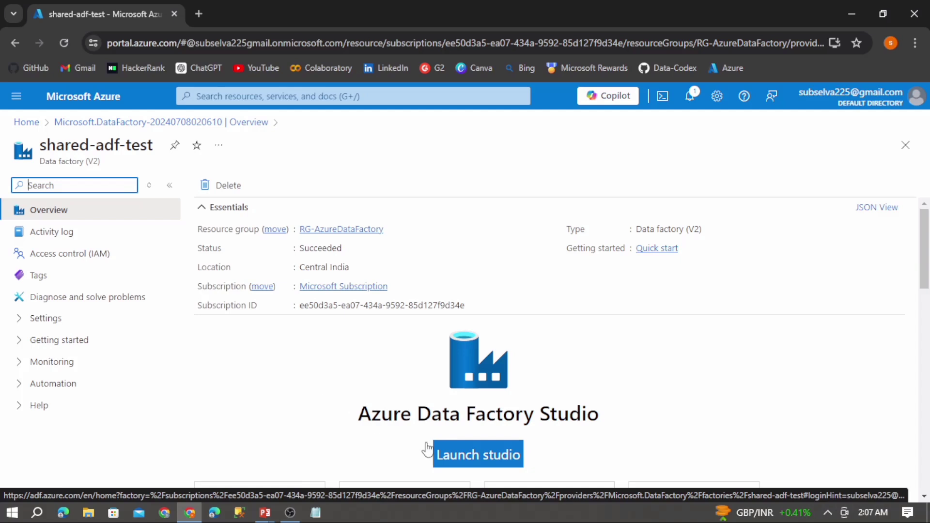
{"action": "left_click", "coordinate": [471, 456]}
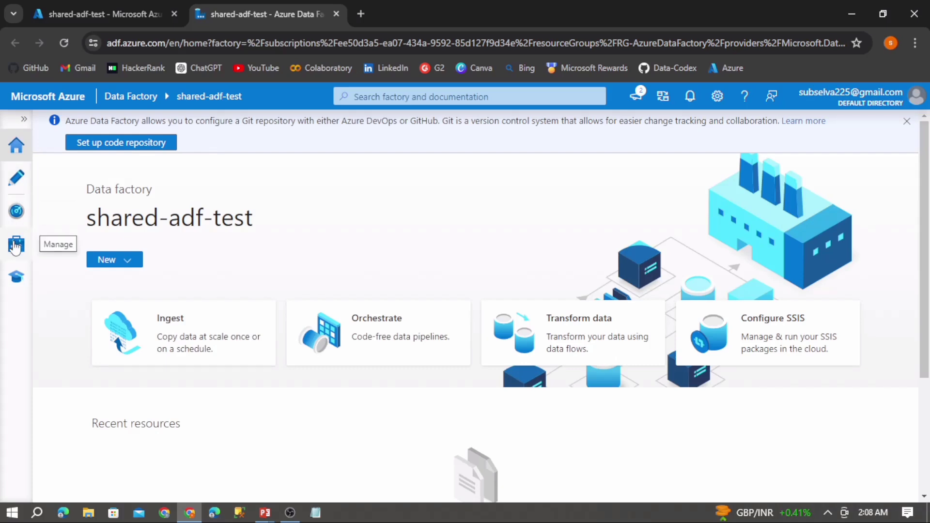
{"action": "left_click", "coordinate": [16, 246]}
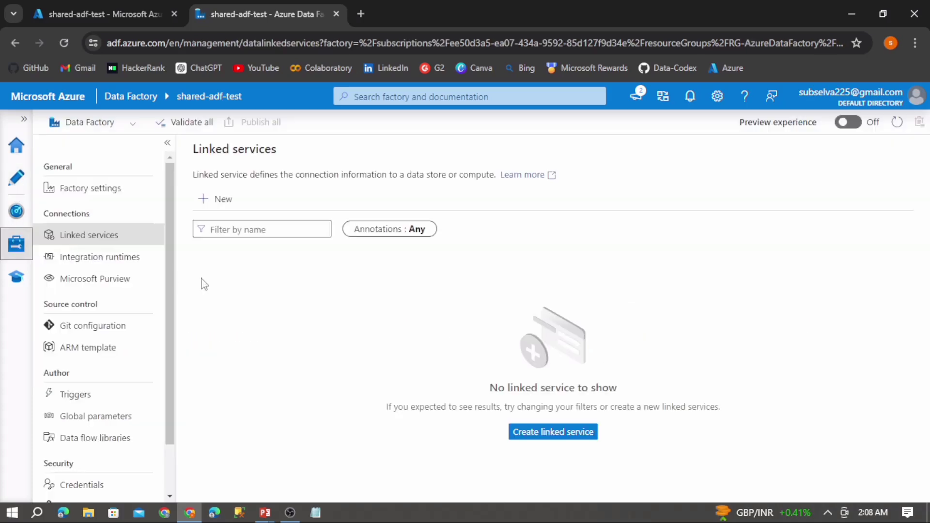
{"action": "left_click", "coordinate": [129, 262]}
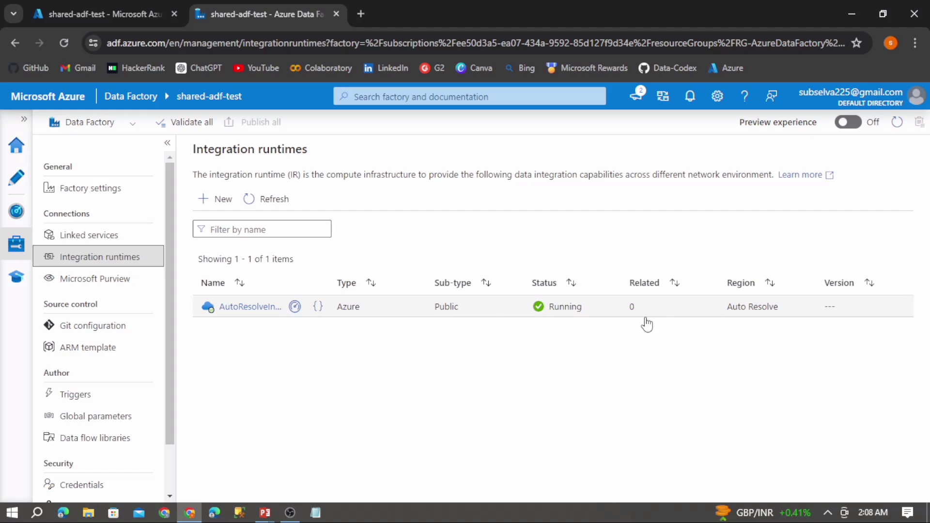
{"action": "left_click_drag", "start_coordinate": [581, 307], "coordinate": [530, 309]}
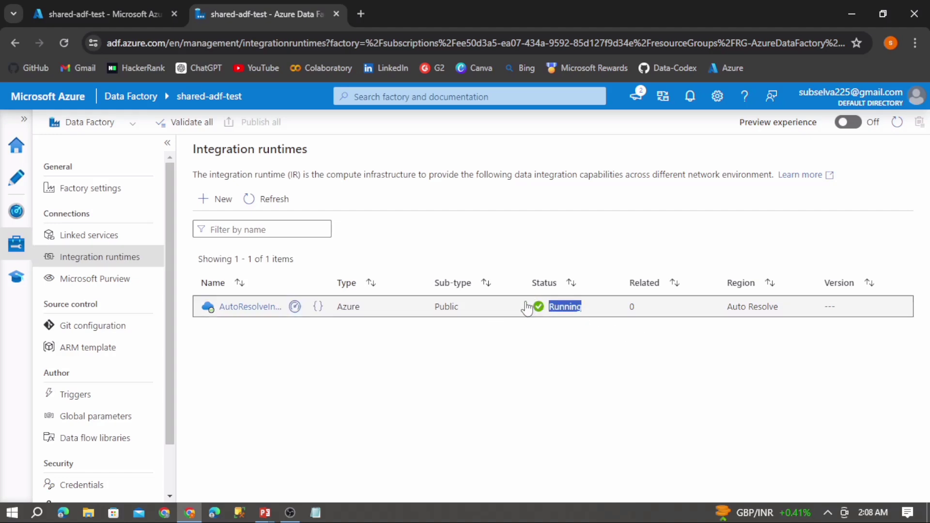
{"action": "left_click", "coordinate": [477, 368]}
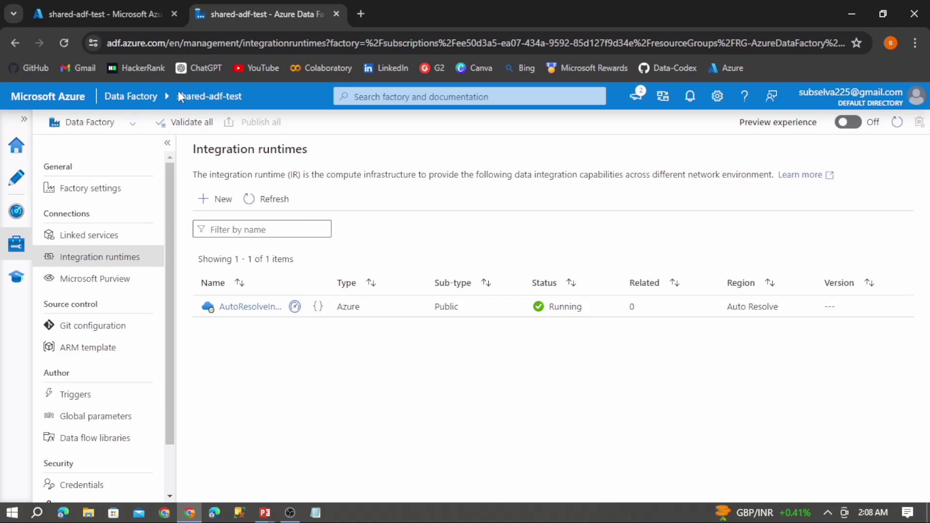
- Open the datacodex2024 data factory in Data Factory Studio and go to its integration runtimes
{"action": "left_click", "coordinate": [97, 7]}
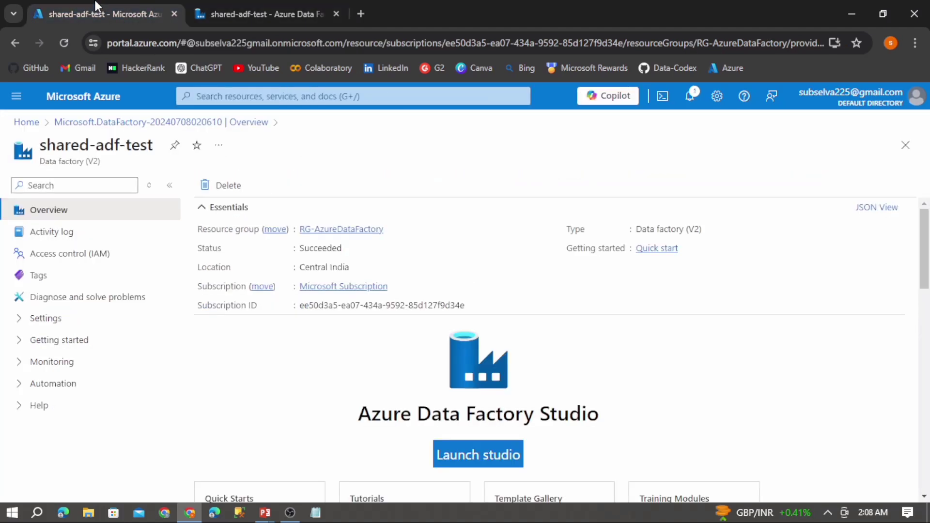
{"action": "left_click", "coordinate": [99, 99]}
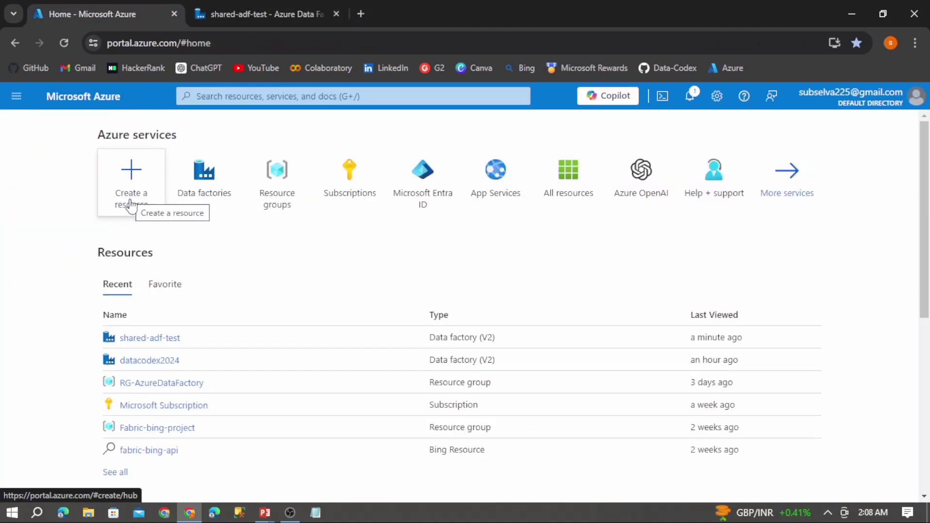
{"action": "left_click", "coordinate": [201, 196]}
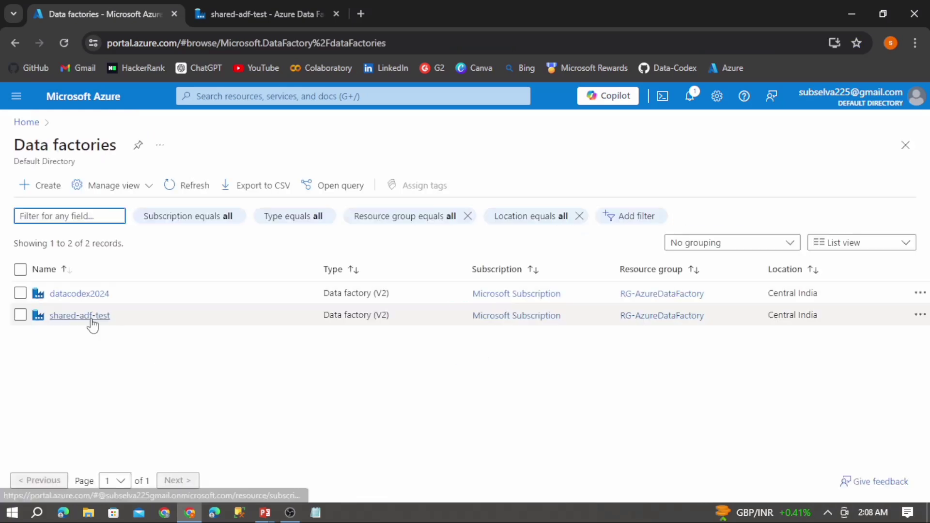
{"action": "left_click", "coordinate": [74, 296]}
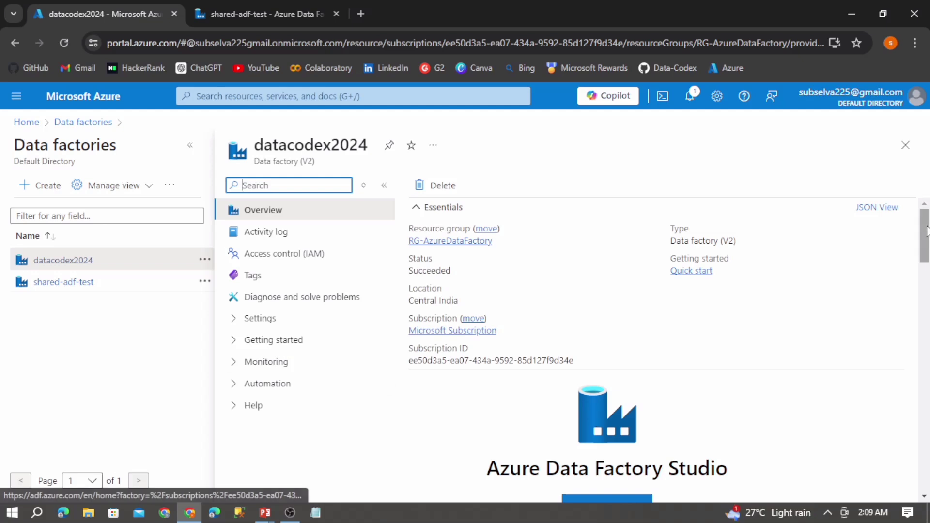
{"action": "scroll", "coordinate": [601, 412], "scroll_direction": "down", "scroll_amount": 3}
{"action": "left_click", "coordinate": [617, 352]}
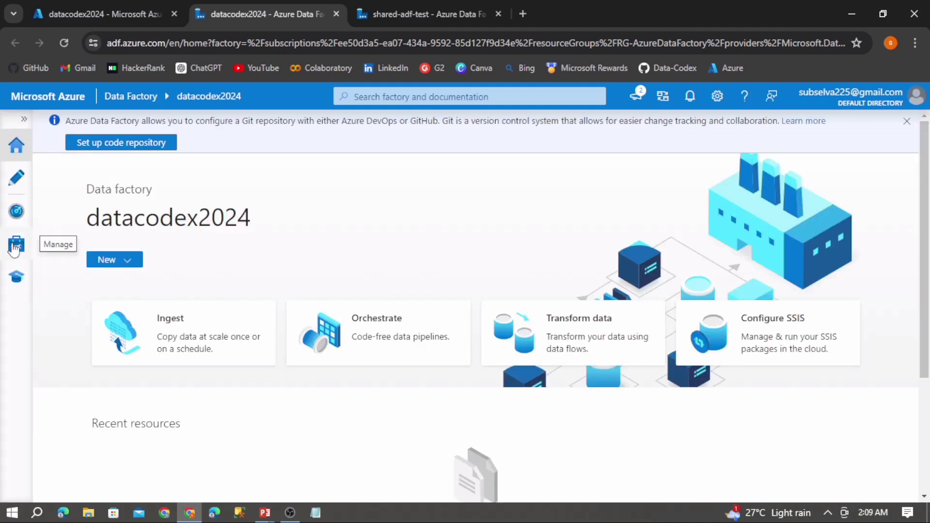
{"action": "left_click", "coordinate": [15, 247]}
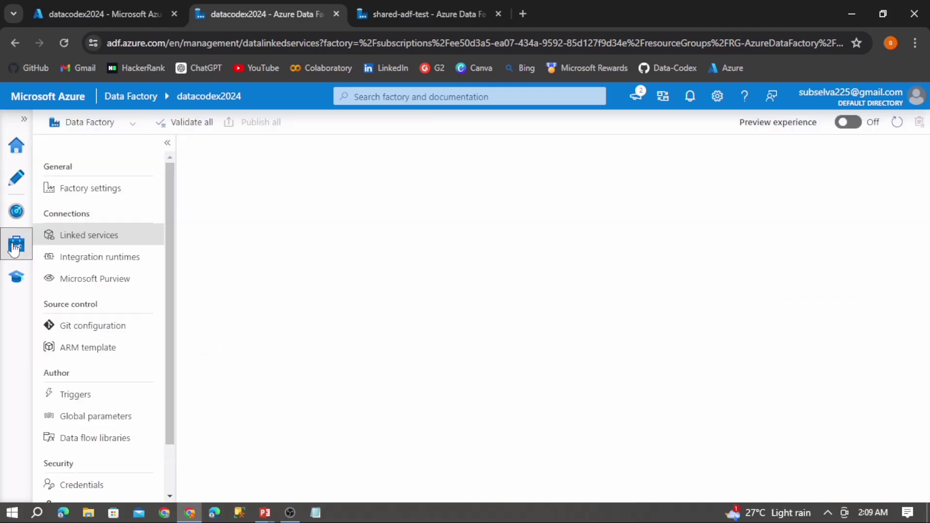
{"action": "left_click", "coordinate": [80, 259]}
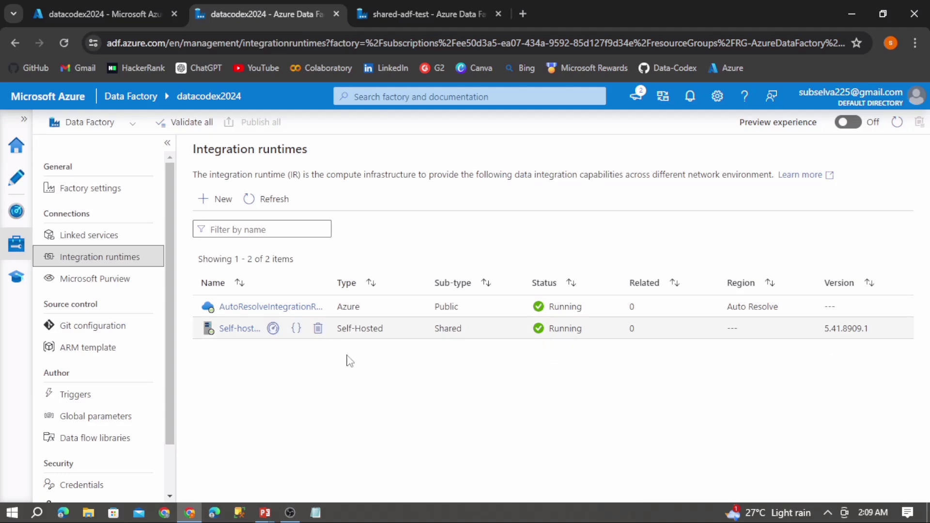
- Open the Self-hosted-IR runtime's sharing settings and read the instructions for enabling sharing
{"action": "left_click", "coordinate": [247, 332]}
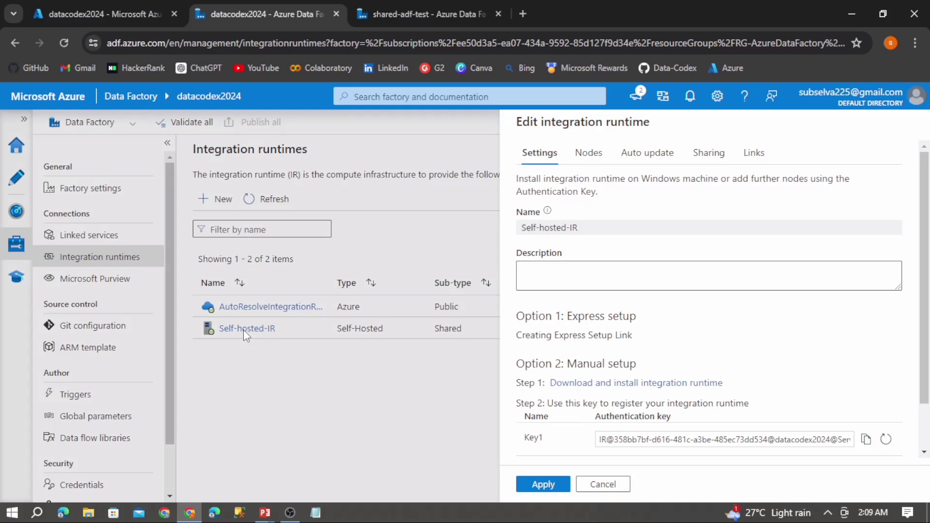
{"action": "left_click", "coordinate": [708, 163]}
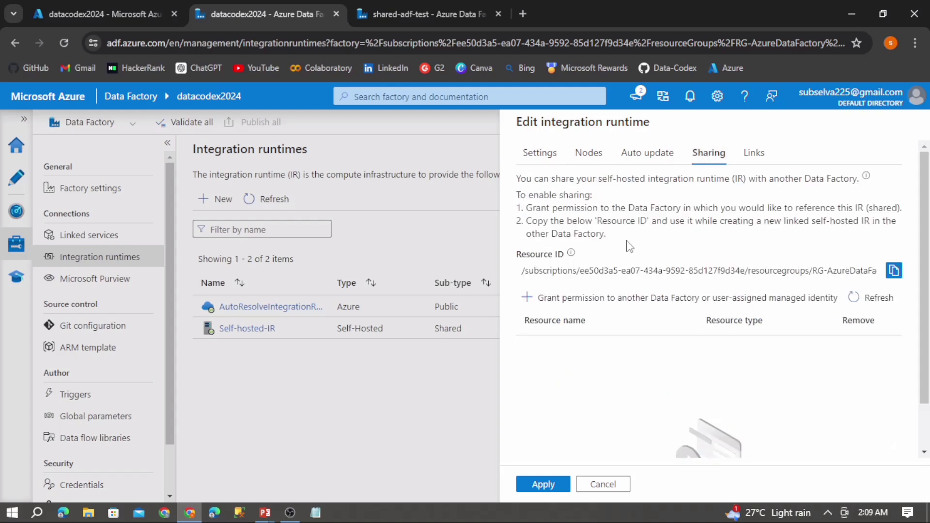
{"action": "left_click_drag", "start_coordinate": [608, 236], "coordinate": [517, 195]}
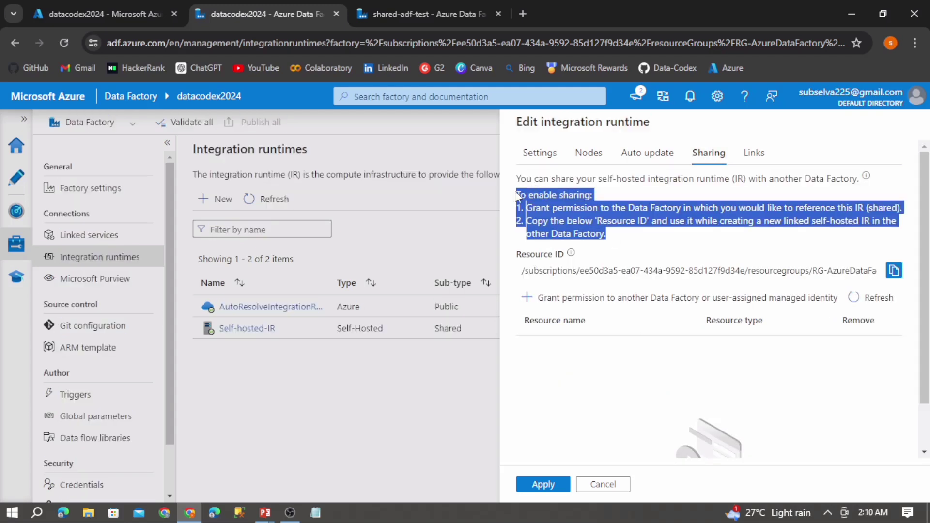
{"action": "left_click", "coordinate": [622, 241]}
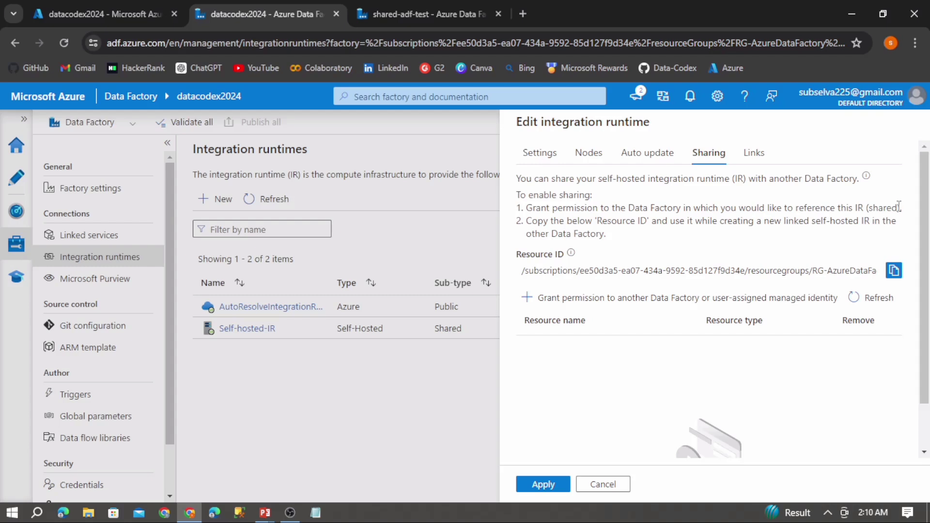
{"action": "left_click_drag", "start_coordinate": [901, 206], "coordinate": [818, 212]}
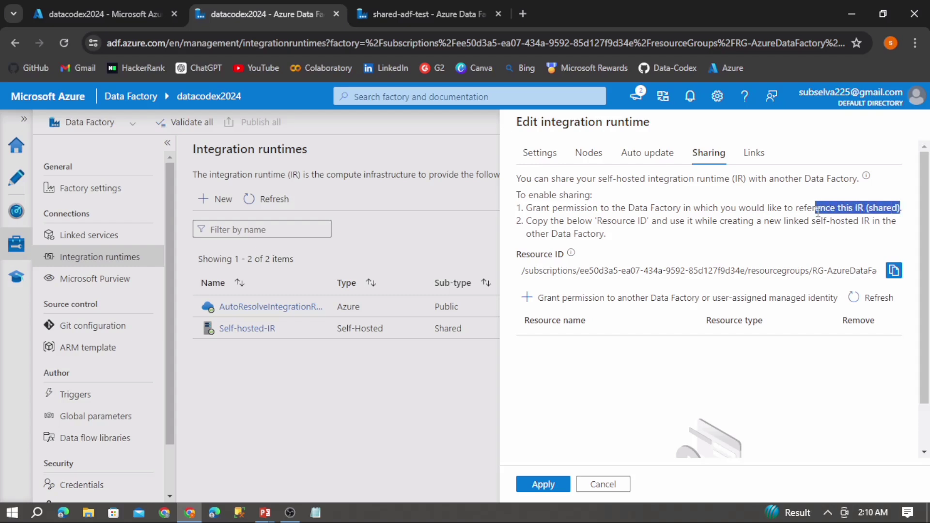
{"action": "left_click_drag", "start_coordinate": [607, 235], "coordinate": [527, 228]}
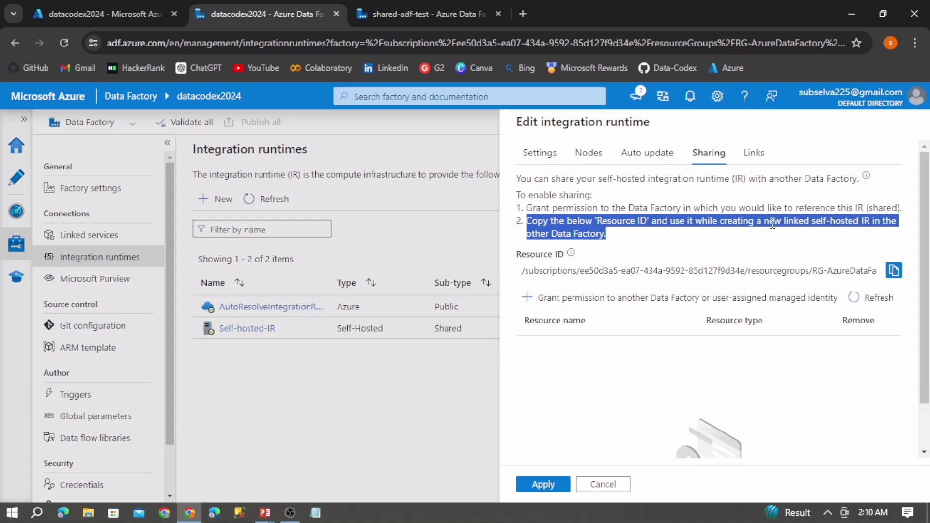
{"action": "left_click", "coordinate": [708, 240]}
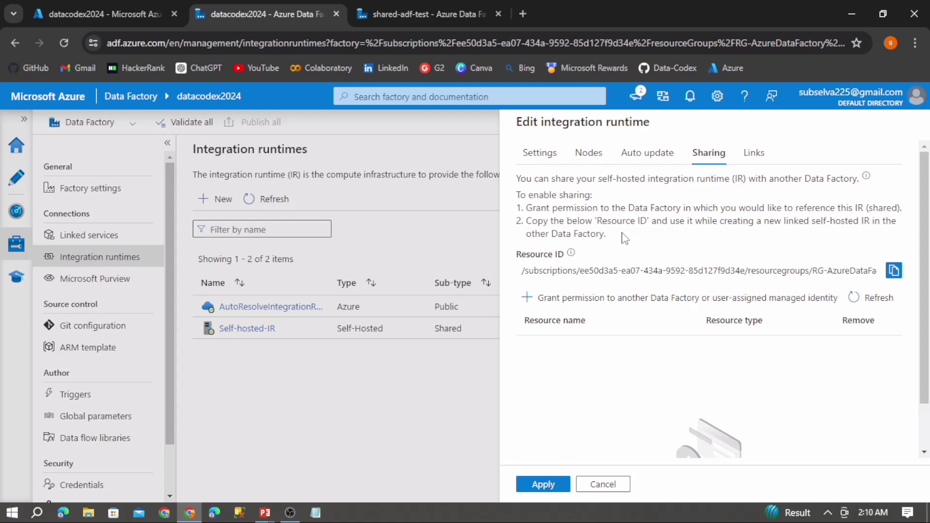
- Grant the shared-adf-test data factory permission to use the Self-hosted-IR runtime
{"action": "left_click", "coordinate": [555, 301]}
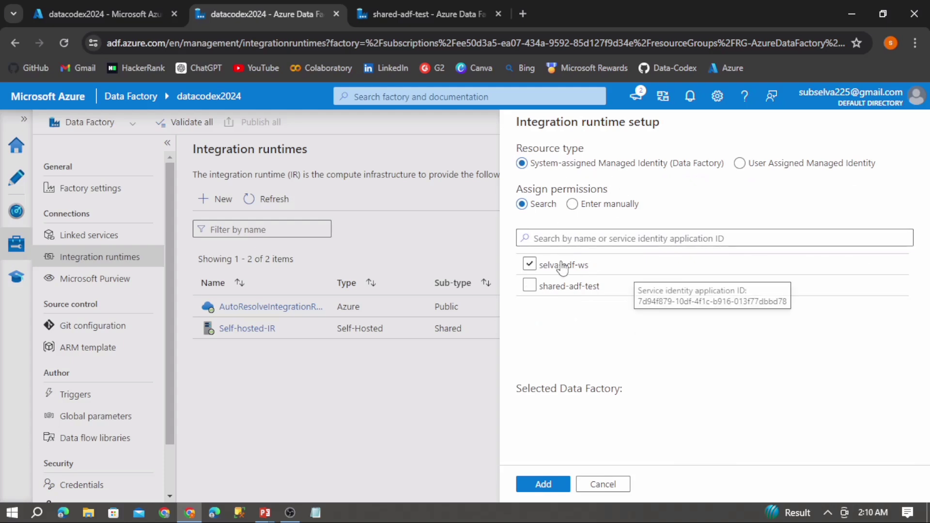
{"action": "left_click", "coordinate": [545, 289]}
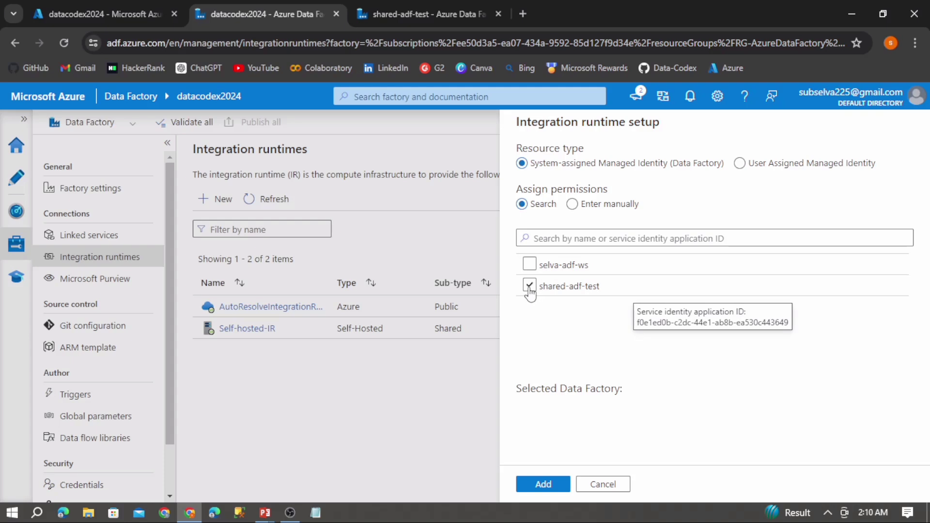
{"action": "left_click", "coordinate": [530, 289]}
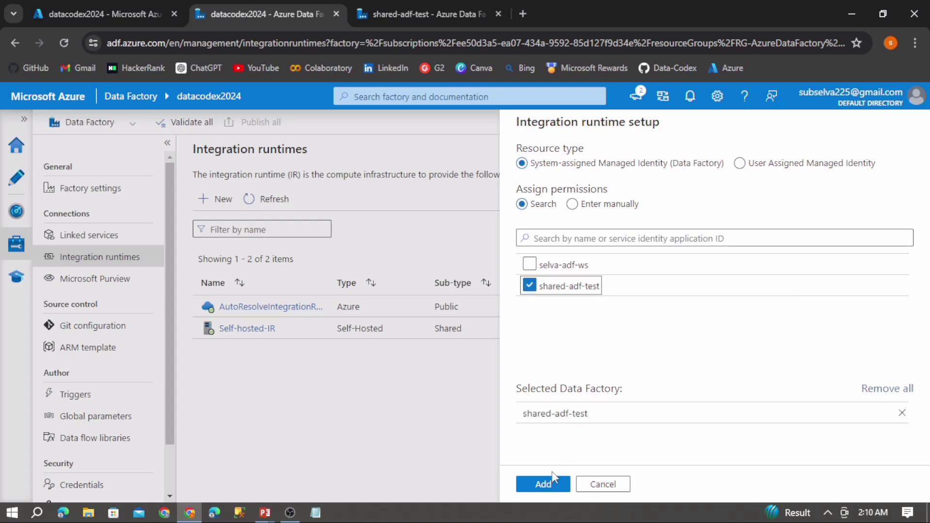
{"action": "left_click", "coordinate": [550, 485]}
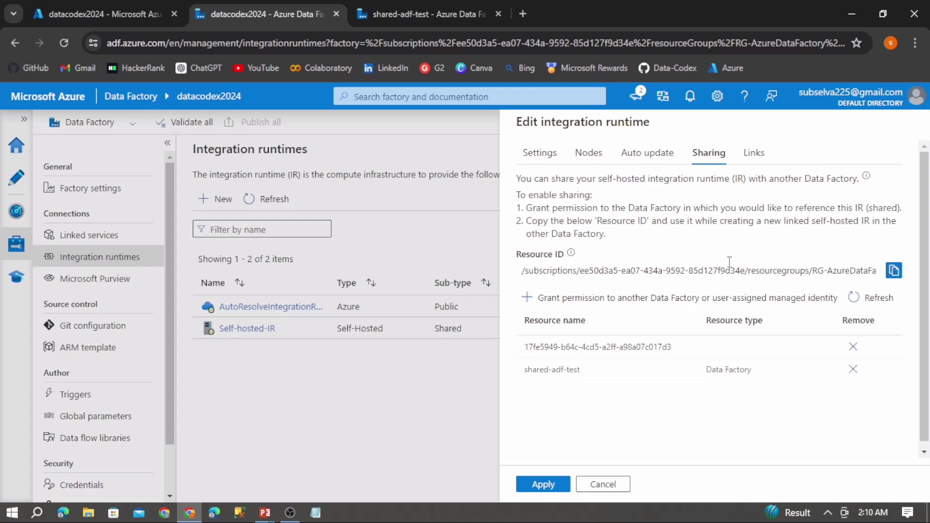
- Copy the Self-hosted-IR runtime's resource ID and apply the sharing settings
{"action": "left_click", "coordinate": [894, 271]}
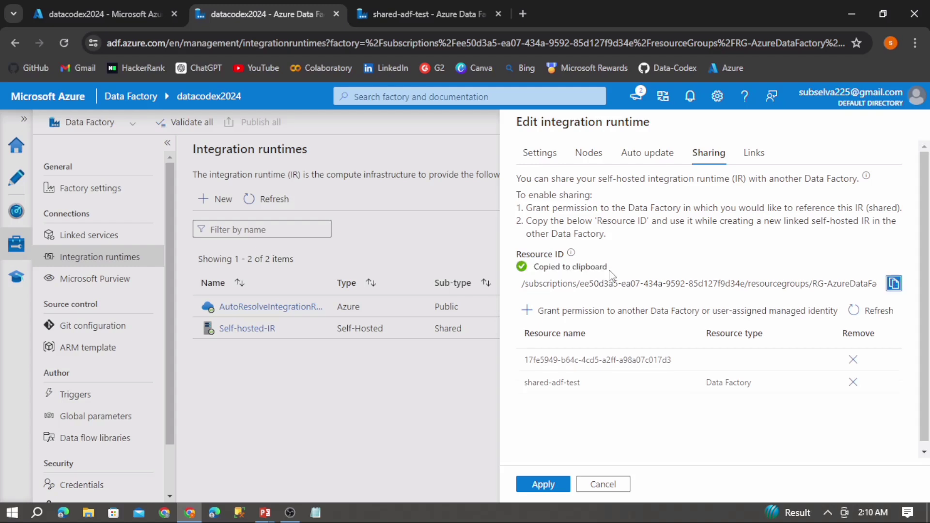
{"action": "left_click", "coordinate": [543, 484]}
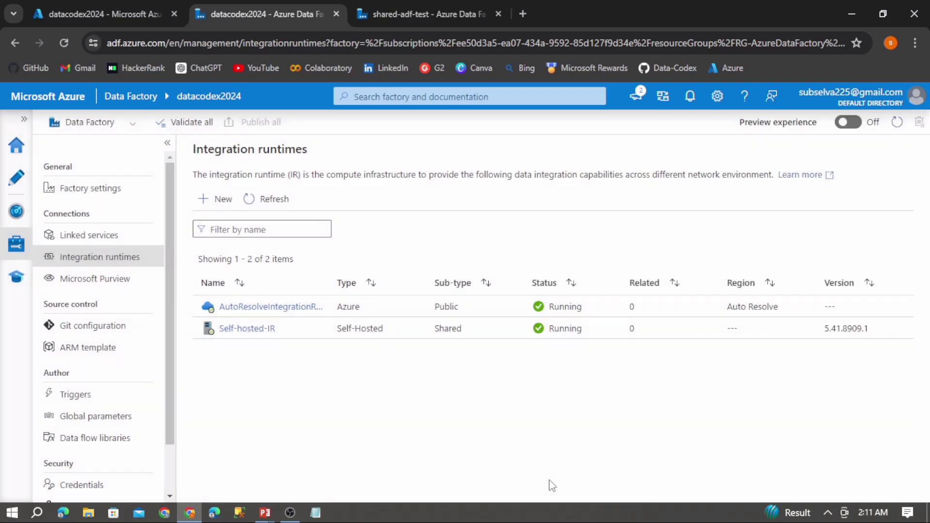
- In the shared-adf-test factory, start a new integration runtime of the Linked Self-Hosted type
{"action": "left_click", "coordinate": [415, 6]}
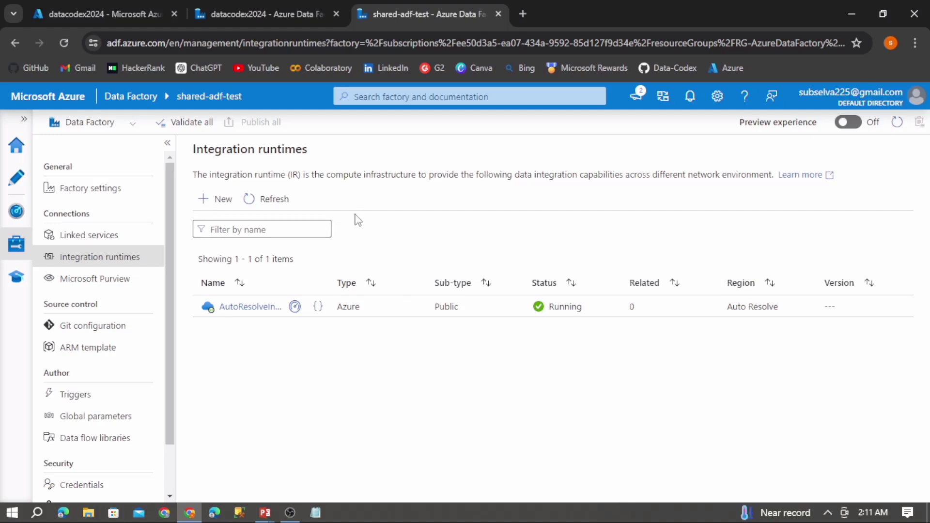
{"action": "left_click", "coordinate": [217, 204]}
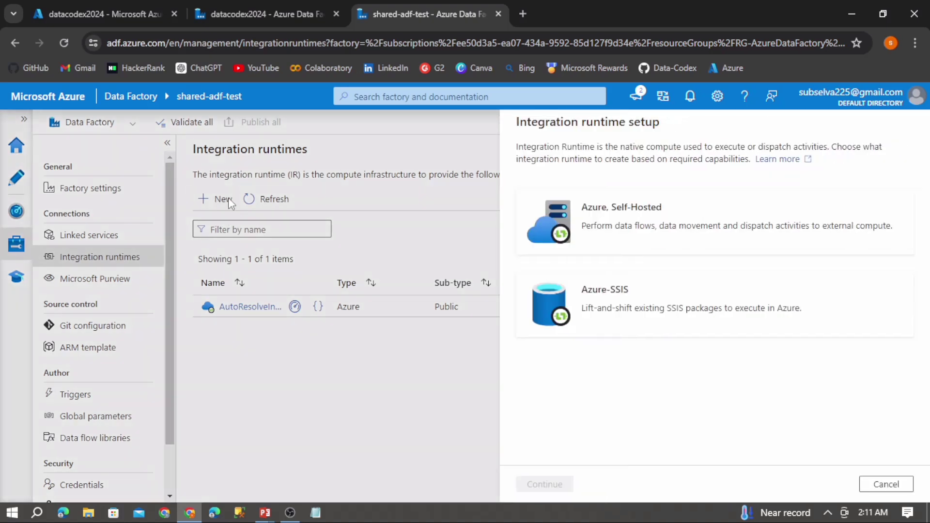
{"action": "left_click", "coordinate": [627, 221]}
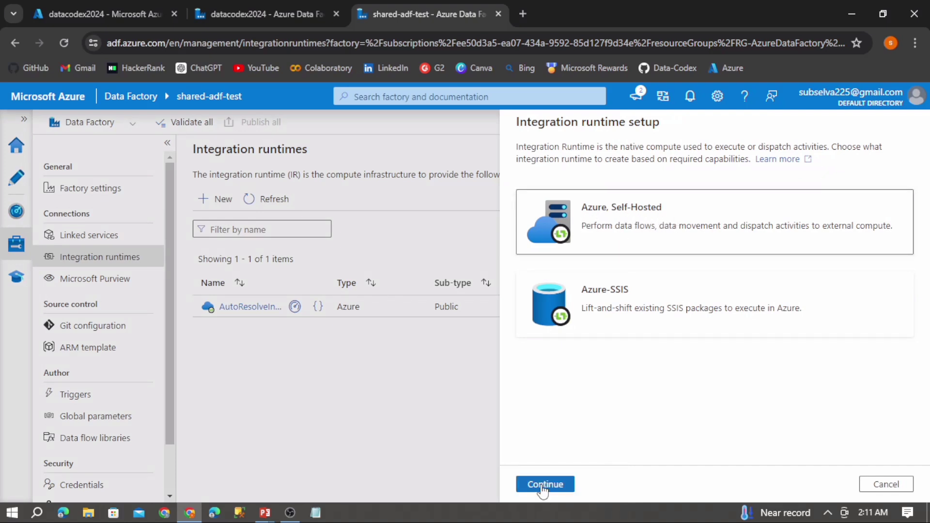
{"action": "left_click", "coordinate": [542, 484]}
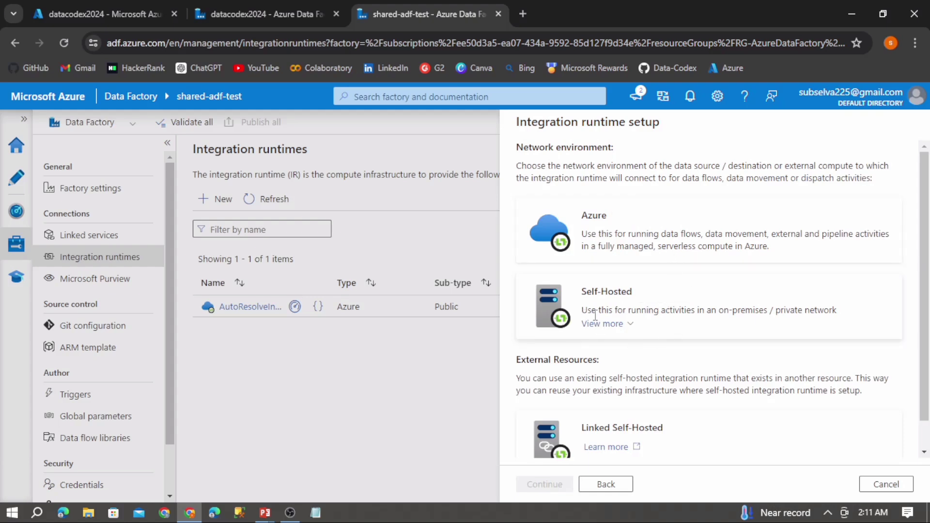
{"action": "scroll", "coordinate": [925, 279], "scroll_direction": "down", "scroll_amount": 1}
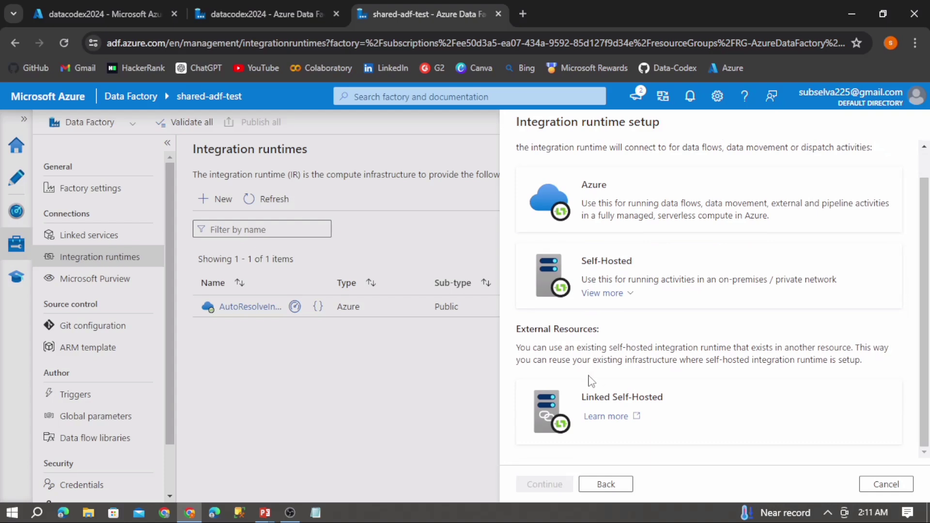
{"action": "left_click", "coordinate": [664, 420]}
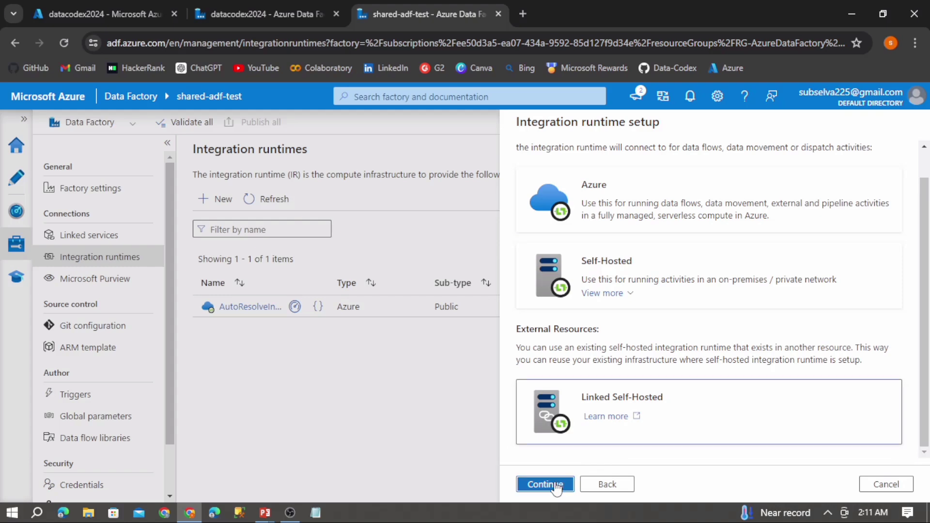
{"action": "left_click", "coordinate": [545, 484]}
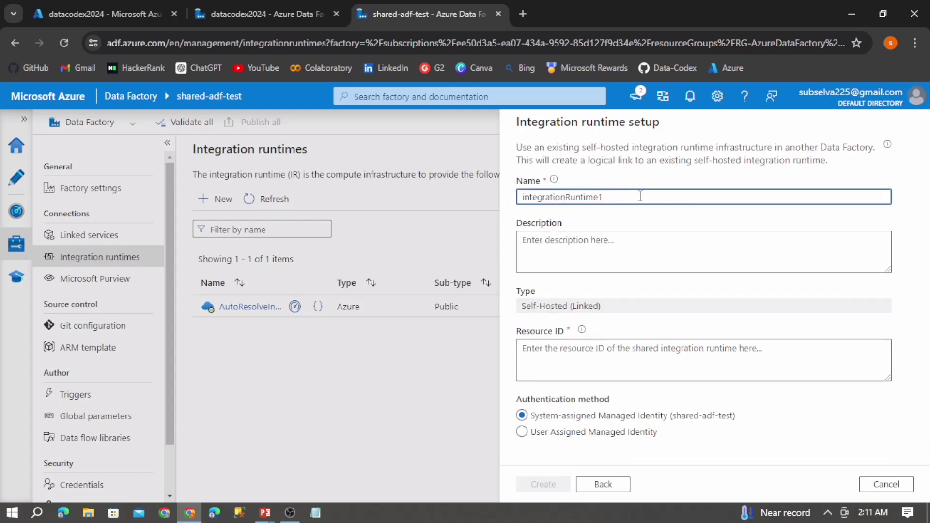
- Name the linked integration runtime shared-selfhosted-ir
{"action": "double_click", "coordinate": [617, 197]}
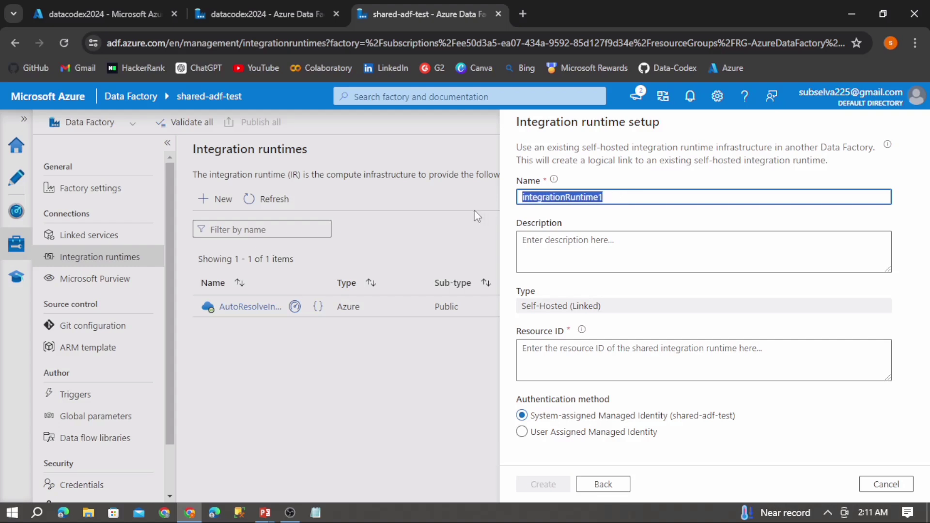
{"action": "type", "text": "share"}
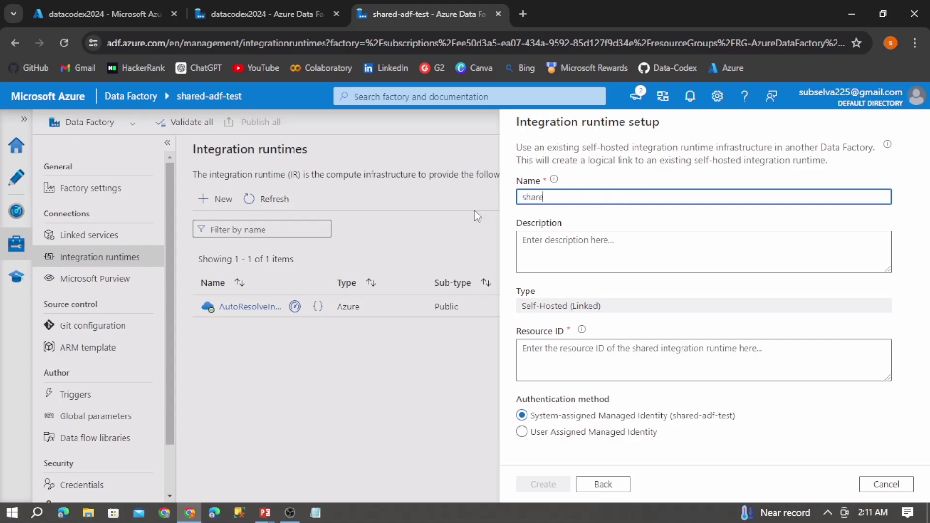
{"action": "type", "text": "d-selfhosted-ir"}
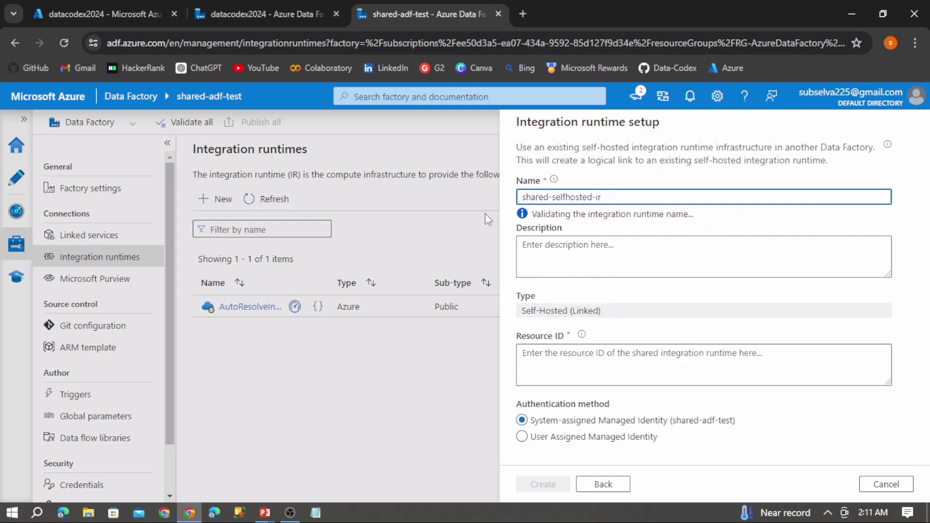
- Paste the copied resource ID into the Resource ID field and create the linked runtime
{"action": "left_click", "coordinate": [579, 348]}
{"action": "left_click", "coordinate": [550, 338]}
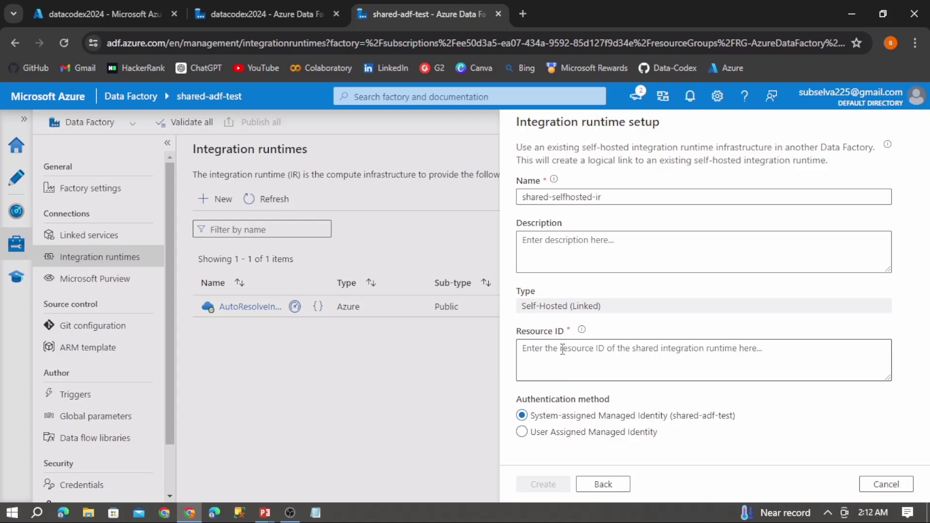
{"action": "left_click", "coordinate": [571, 350]}
{"action": "key", "text": "ctrl+v"}
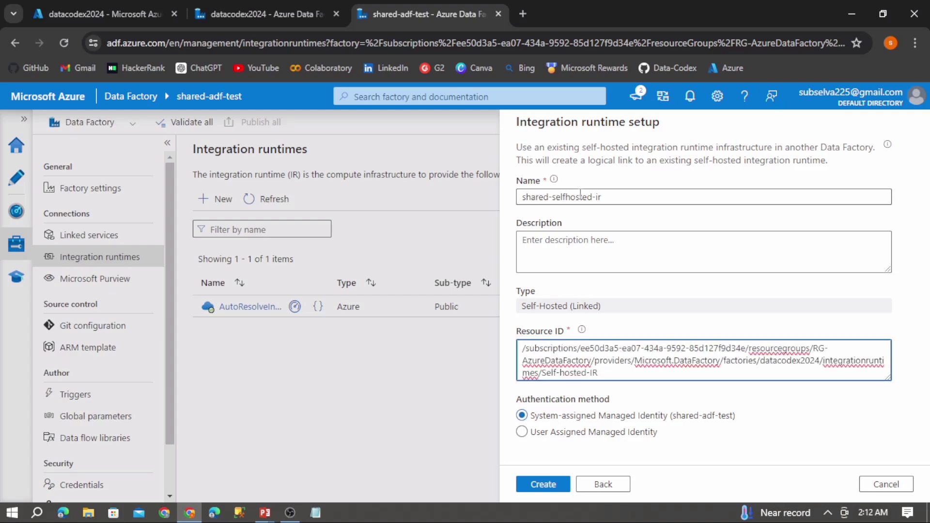
{"action": "left_click", "coordinate": [616, 199]}
{"action": "left_click_drag", "start_coordinate": [621, 198], "coordinate": [518, 198]}
{"action": "left_click_drag", "start_coordinate": [614, 371], "coordinate": [507, 345]}
{"action": "left_click", "coordinate": [687, 464]}
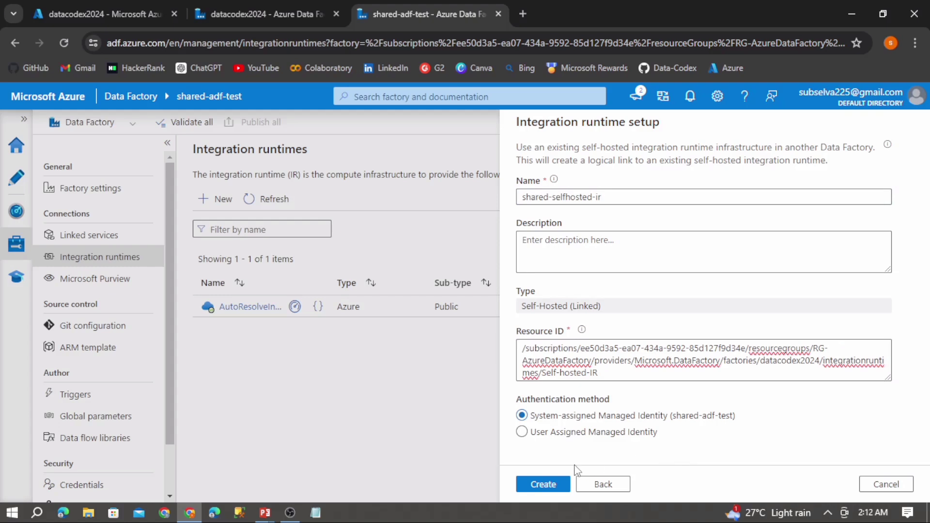
{"action": "left_click", "coordinate": [549, 486]}
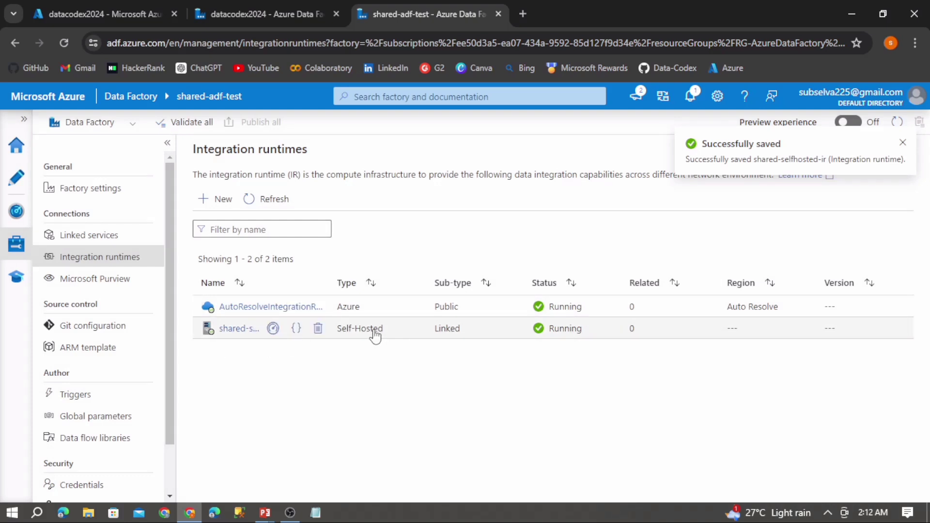
- Open the shared-selfhosted-ir runtime's settings to review its resource ID, then close without changes
{"action": "left_click_drag", "start_coordinate": [391, 332], "coordinate": [334, 334]}
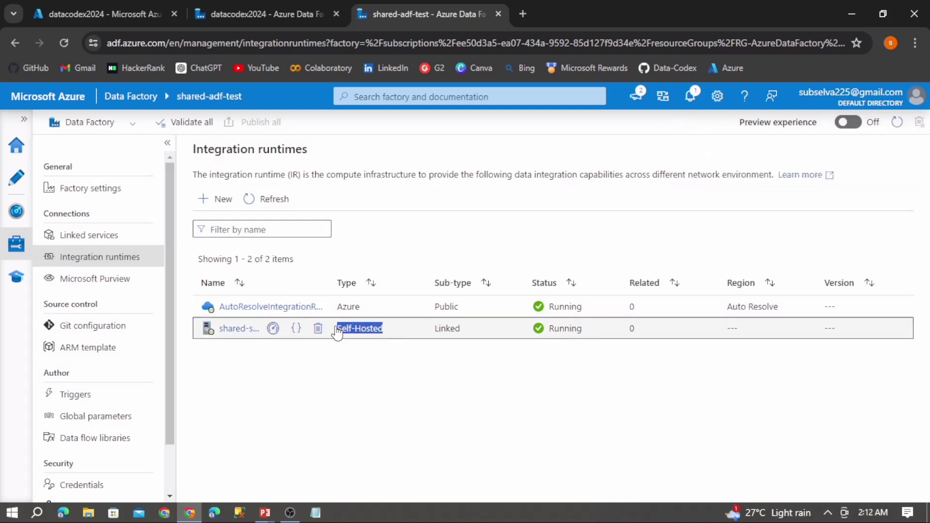
{"action": "left_click_drag", "start_coordinate": [478, 335], "coordinate": [433, 334]}
{"action": "left_click", "coordinate": [507, 359]}
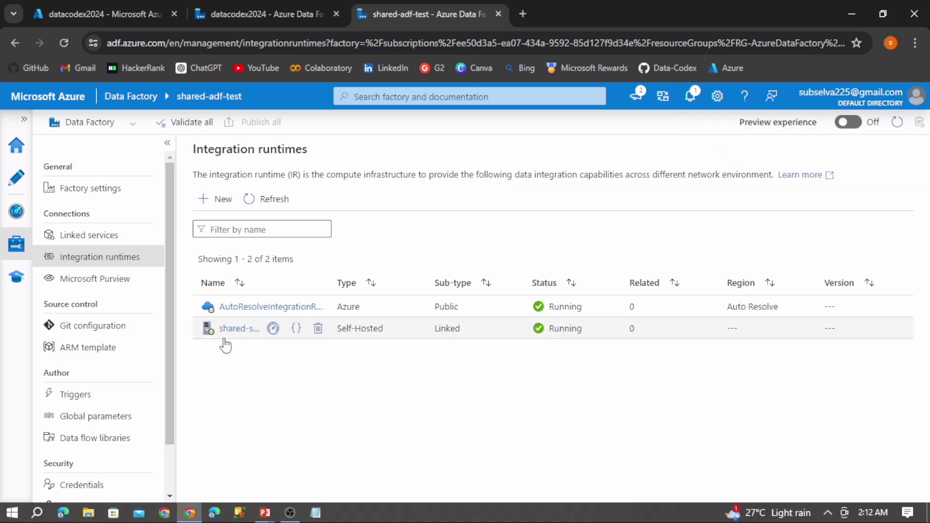
{"action": "left_click", "coordinate": [446, 333]}
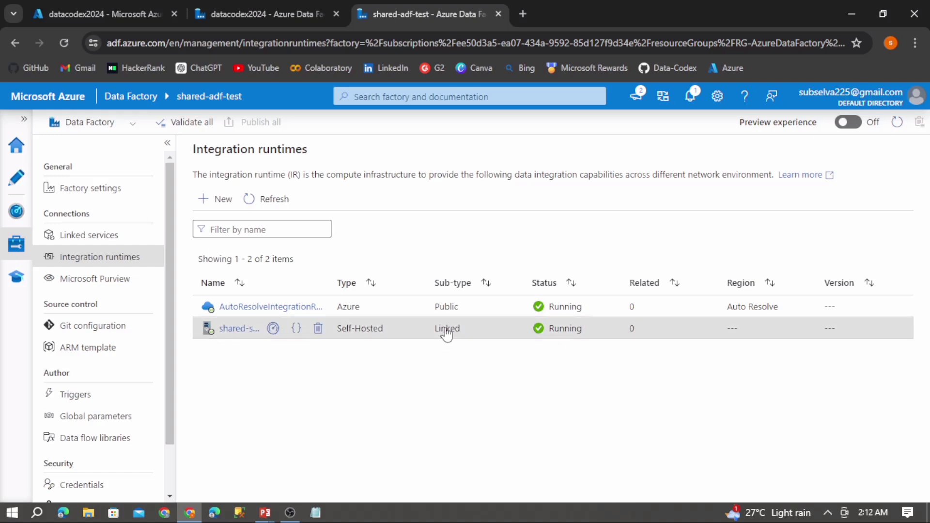
{"action": "left_click", "coordinate": [233, 328]}
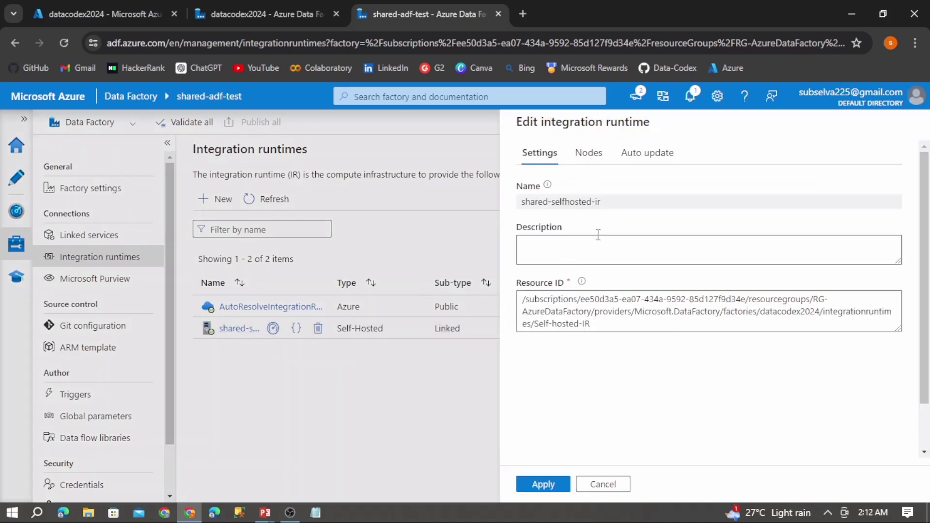
{"action": "left_click", "coordinate": [595, 486]}
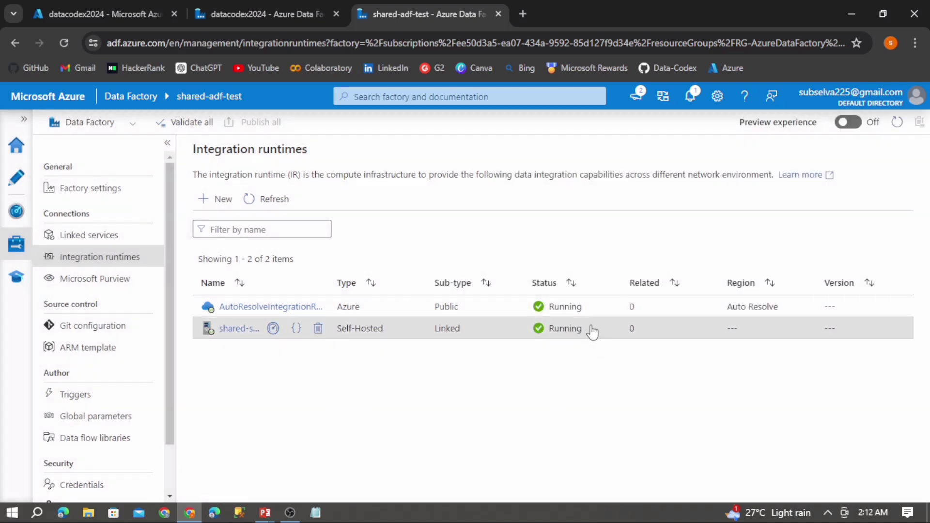
- Compare the integration runtime lists of the datacodex2024 and shared-adf-test factories
{"action": "left_click_drag", "start_coordinate": [582, 330], "coordinate": [546, 334]}
{"action": "left_click", "coordinate": [346, 389]}
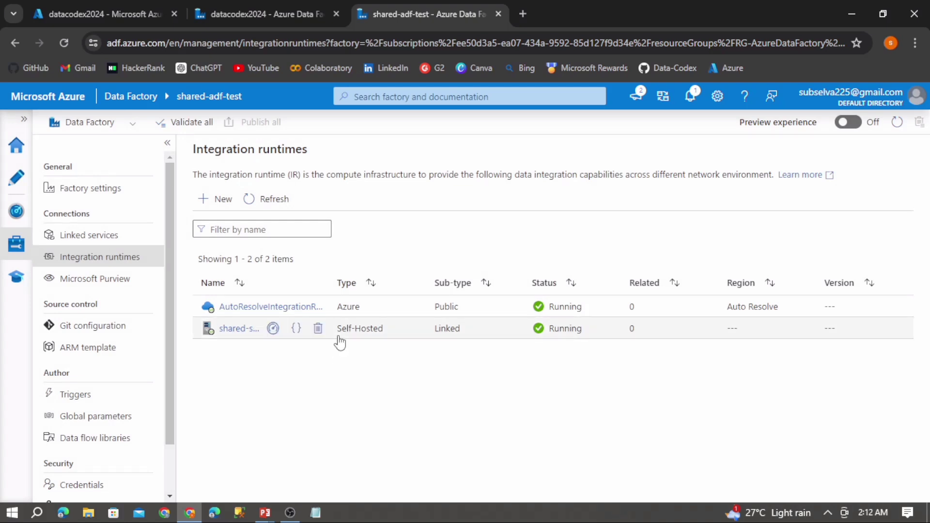
{"action": "left_click", "coordinate": [274, 11]}
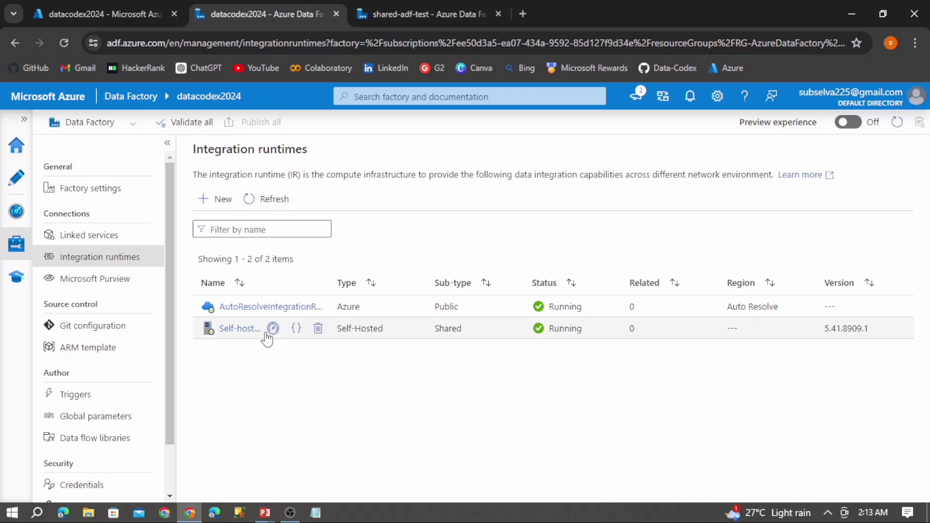
{"action": "left_click", "coordinate": [419, 6]}
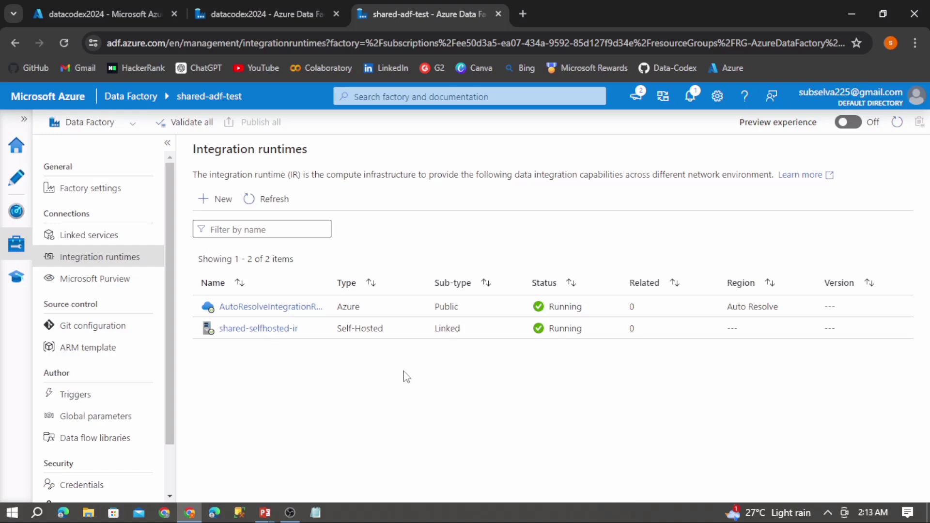
{"action": "mouse_move", "coordinate": [266, 341]}
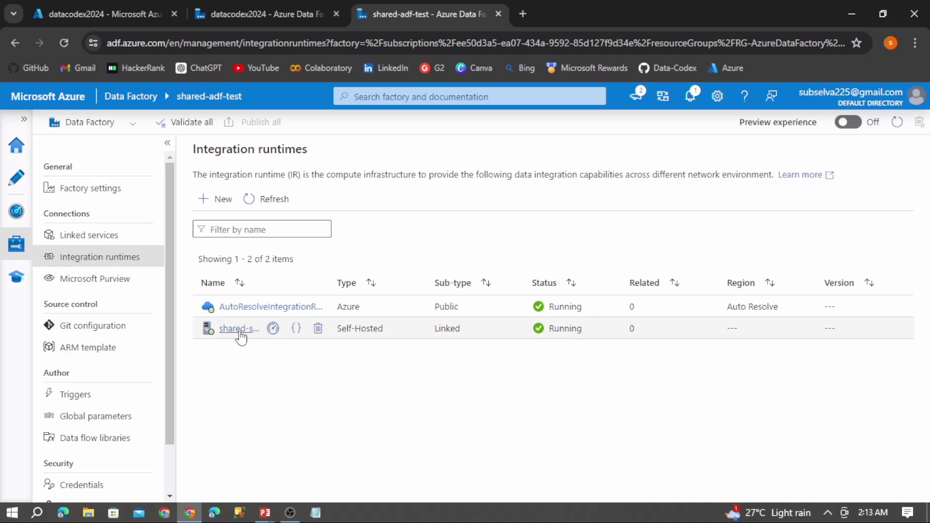